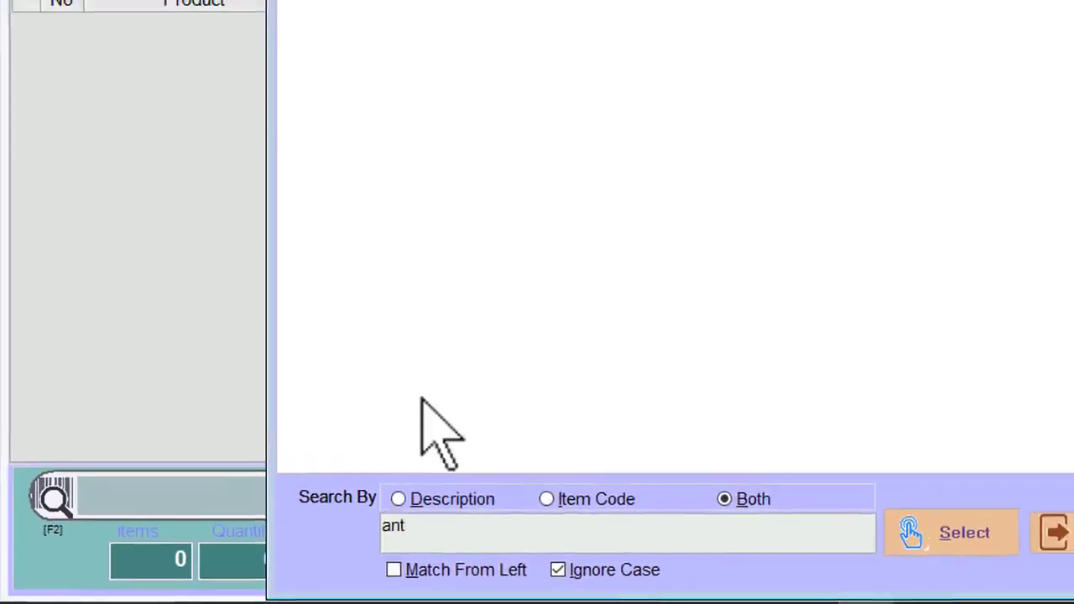
Put 1 BOX of ANT ANTENNA at 105.00 on the bill from the 'ant' search results
double_click(463, 0)
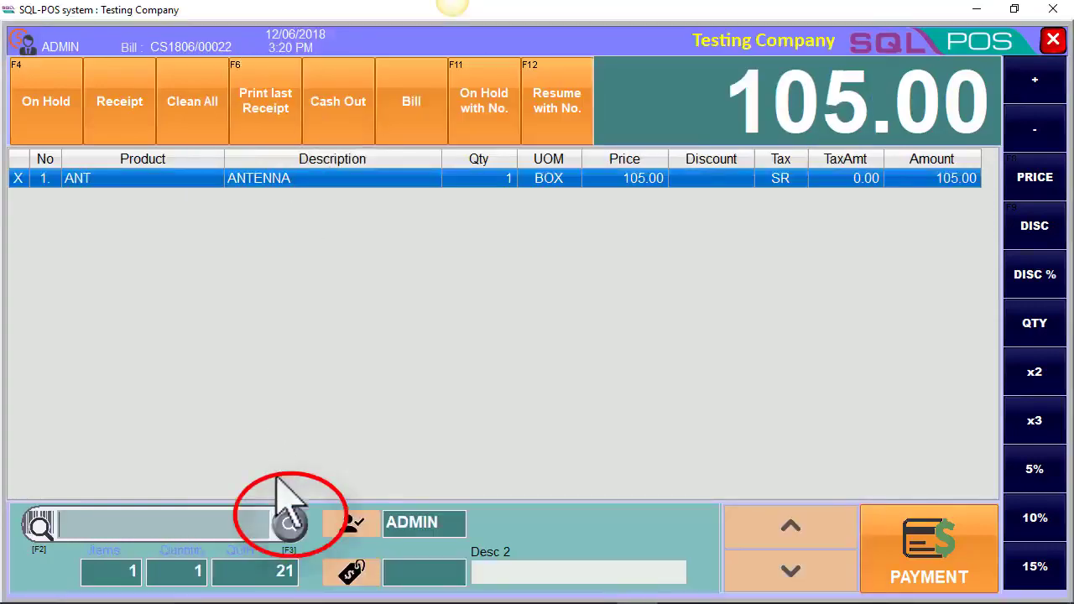
Add CELCOM PREPAID-RM100 (C-PRE-100) at 12.00 and set its quantity to 2 for 24.00
click(290, 525)
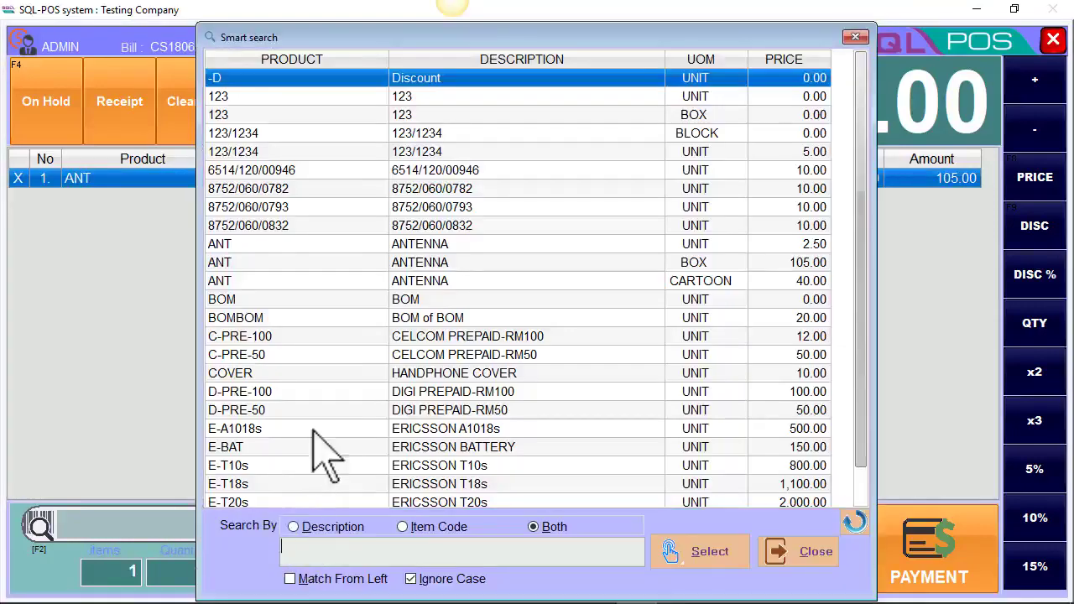
double_click(386, 335)
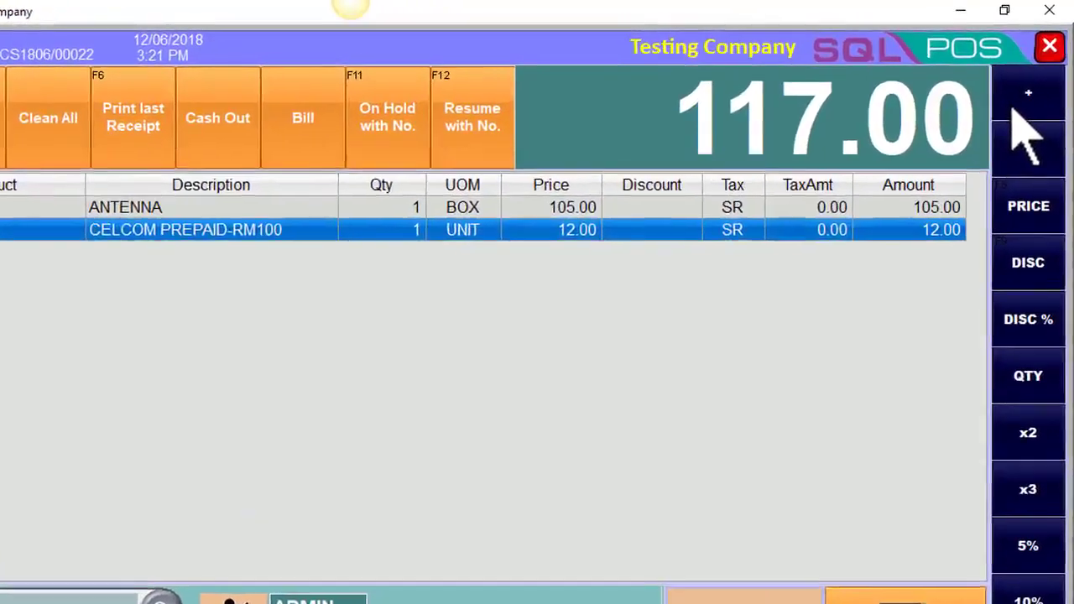
click(1014, 113)
click(1018, 143)
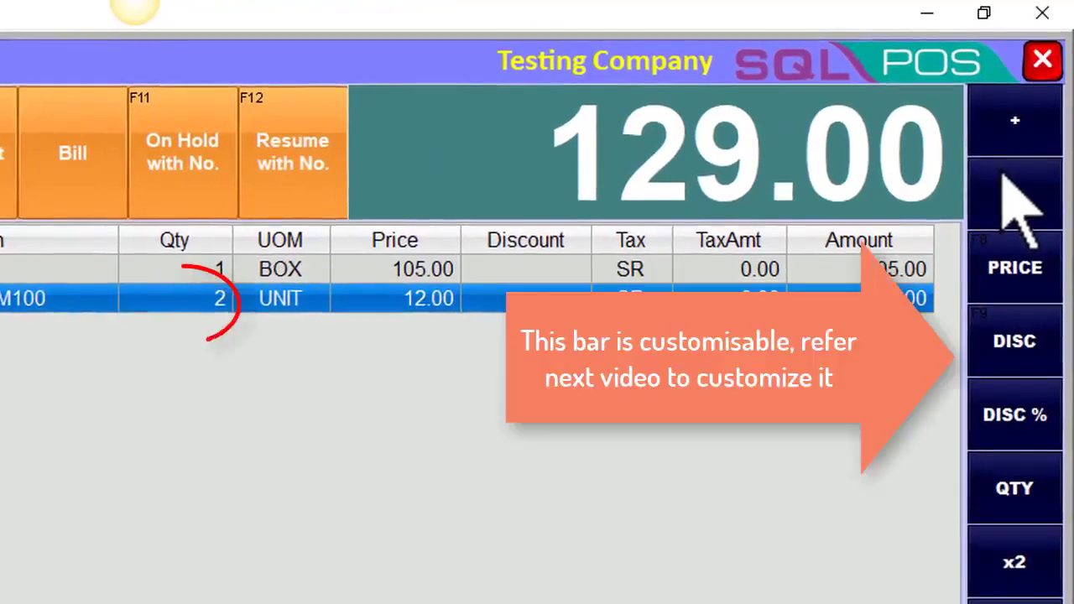
click(1010, 121)
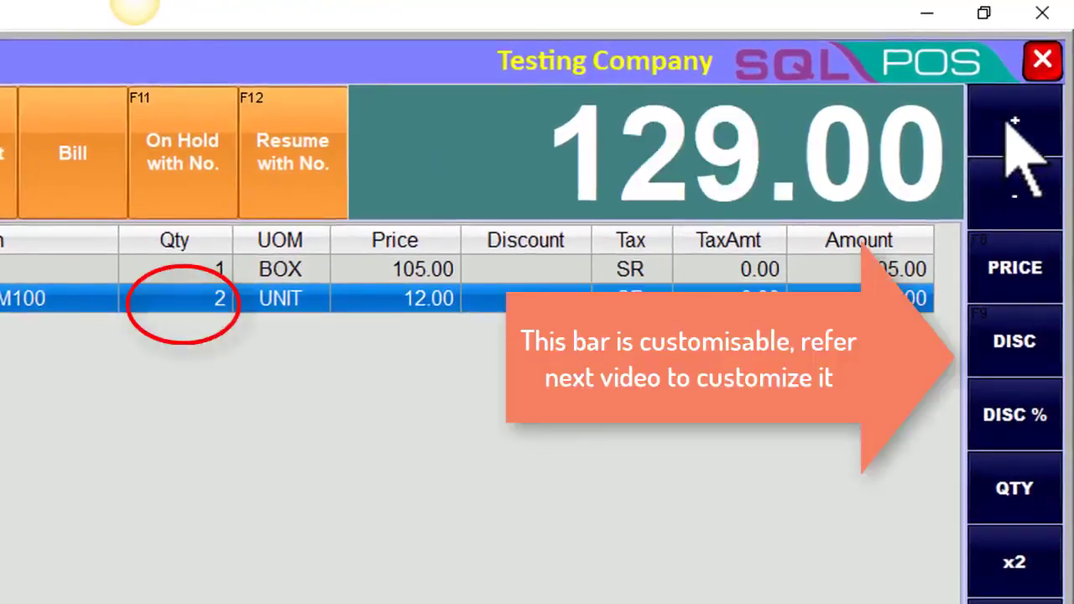
click(1003, 192)
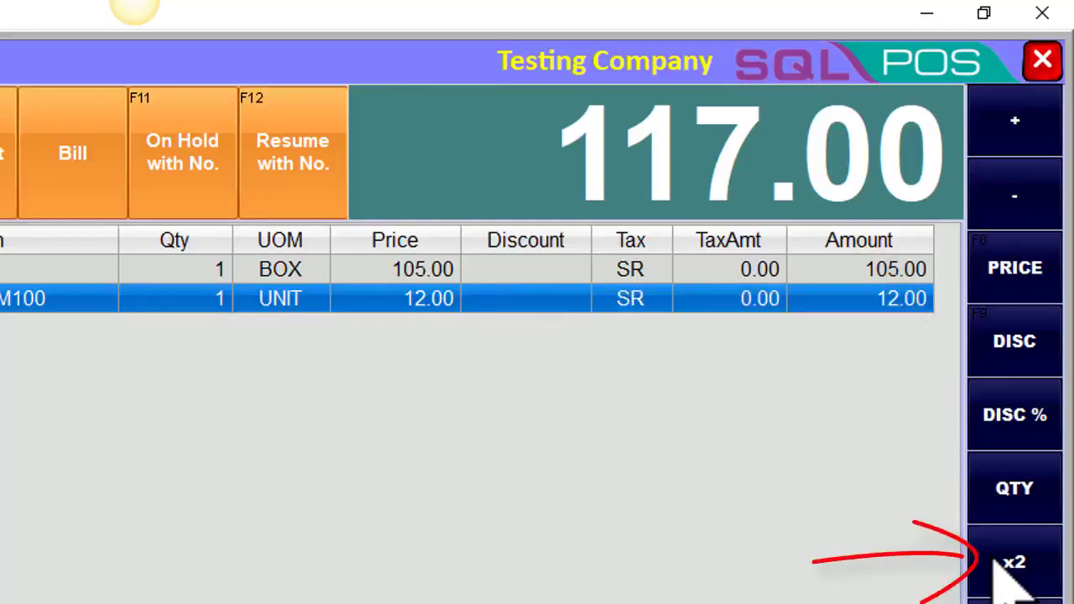
click(1000, 567)
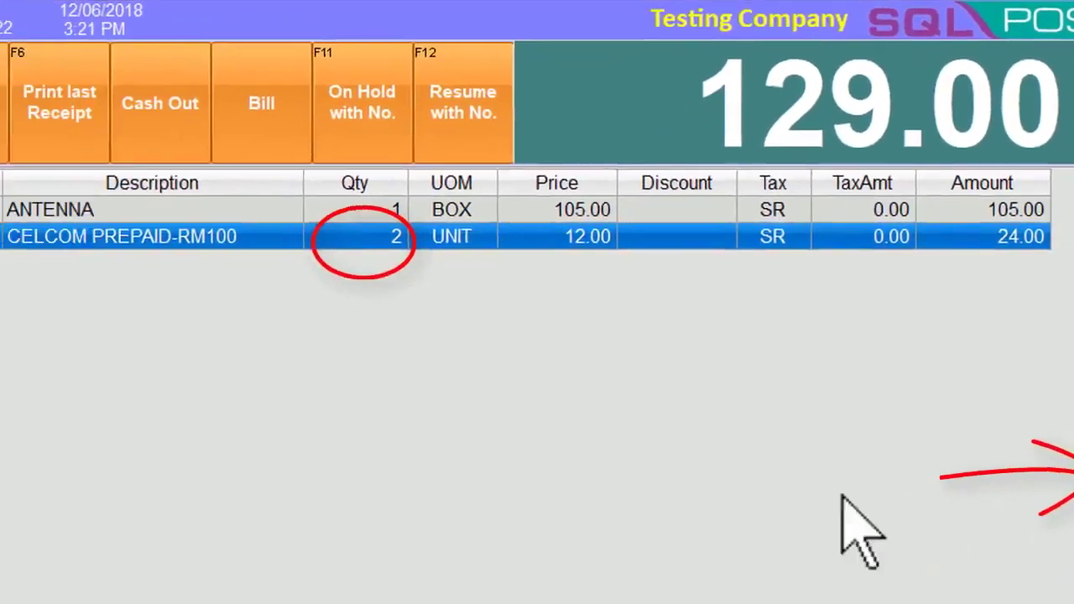
key(F2)
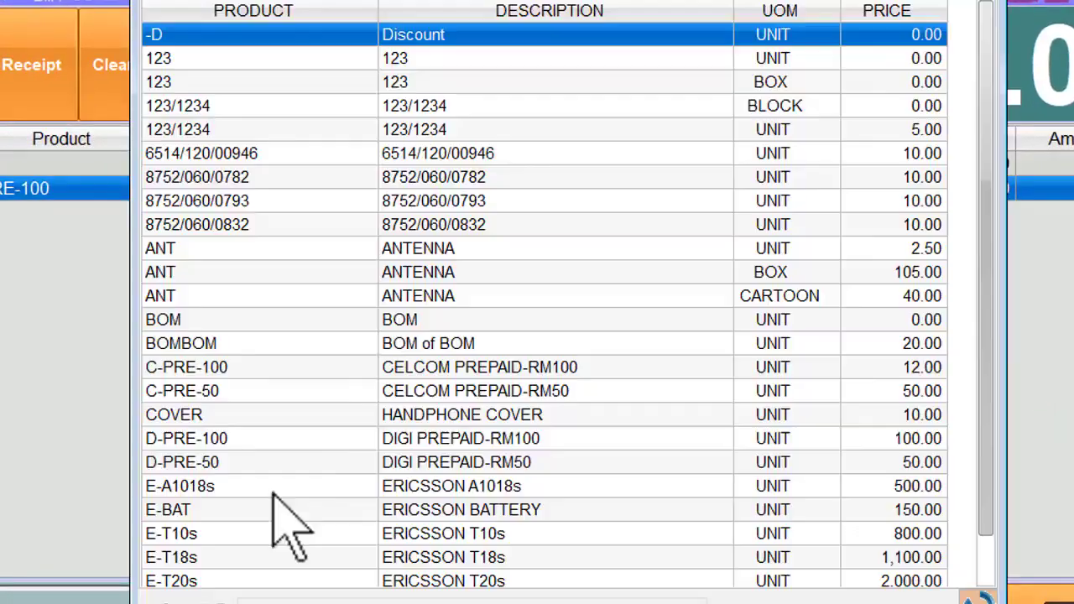
Add BOM to the bill with a new unit price of 56.00, making the total 185.00
click(295, 320)
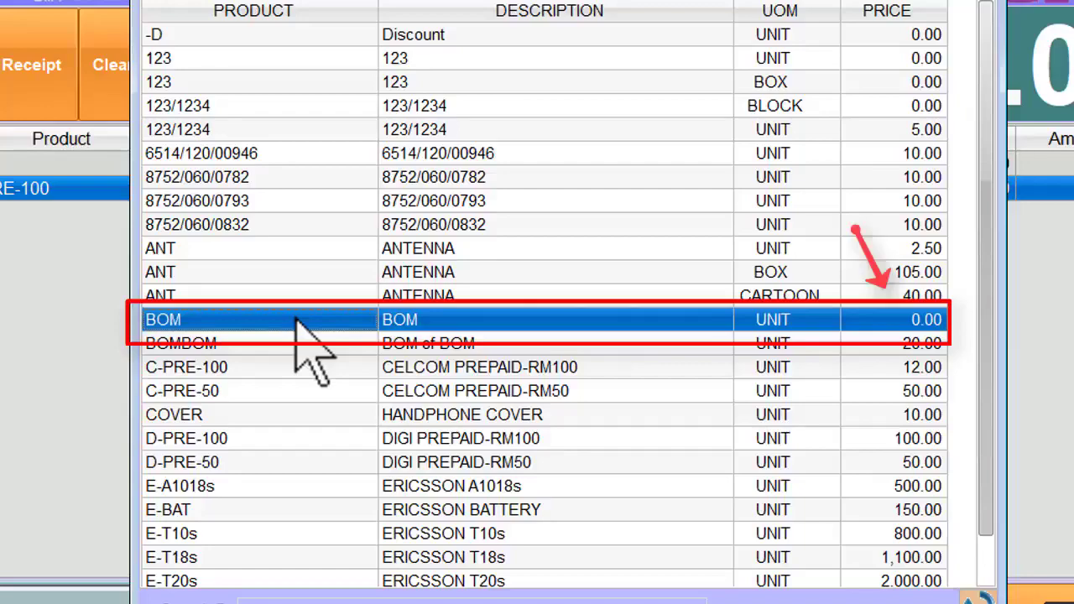
double_click(295, 320)
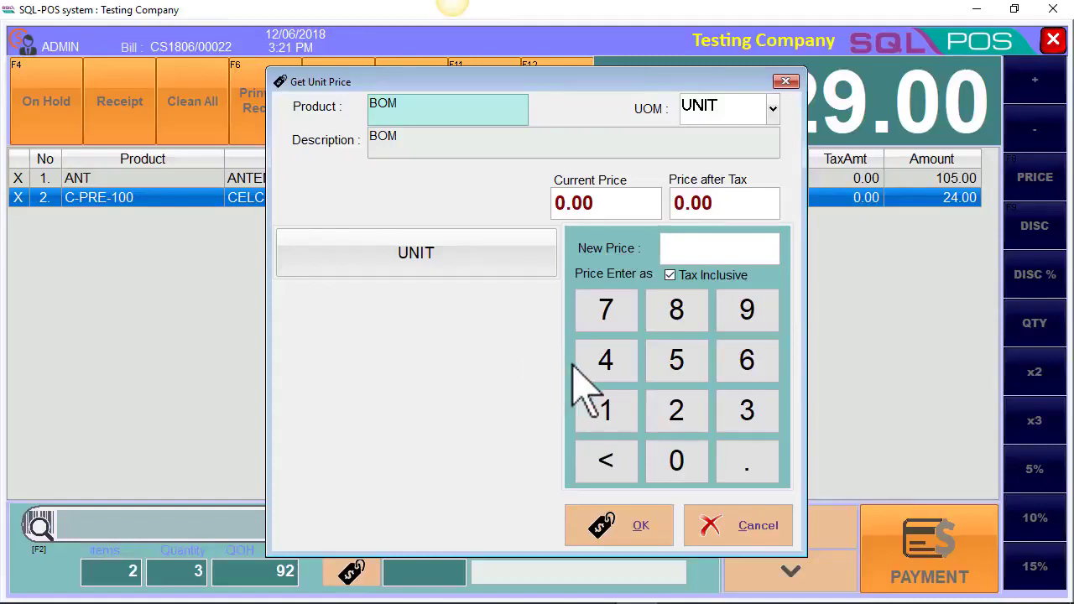
click(676, 374)
click(734, 382)
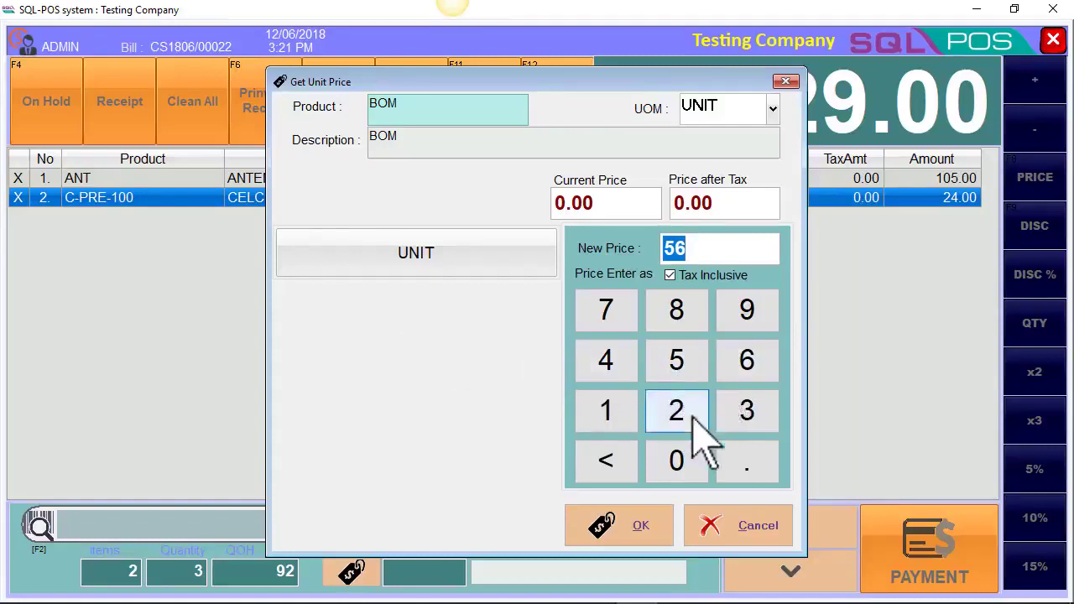
click(636, 529)
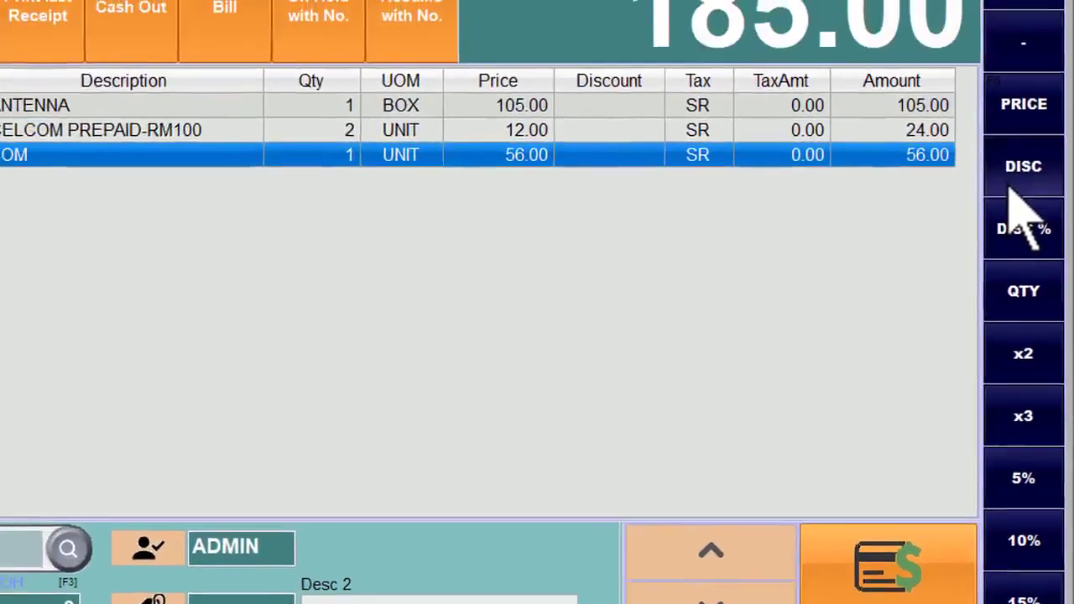
Discount the BOM line by 6.00 RM to 50.00 and begin payment of the 179.00 total
click(1007, 83)
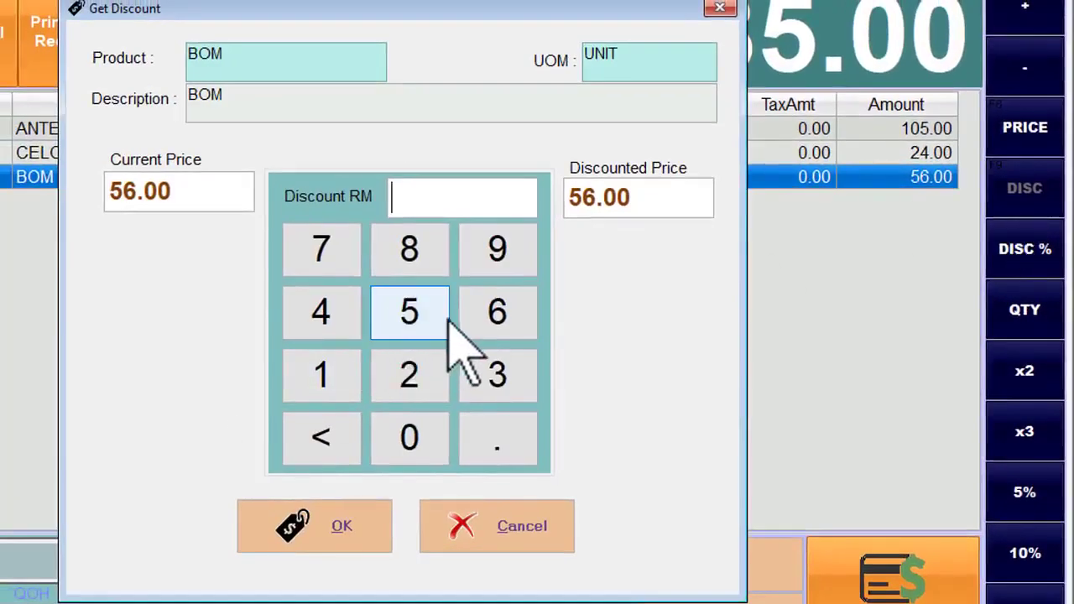
click(477, 315)
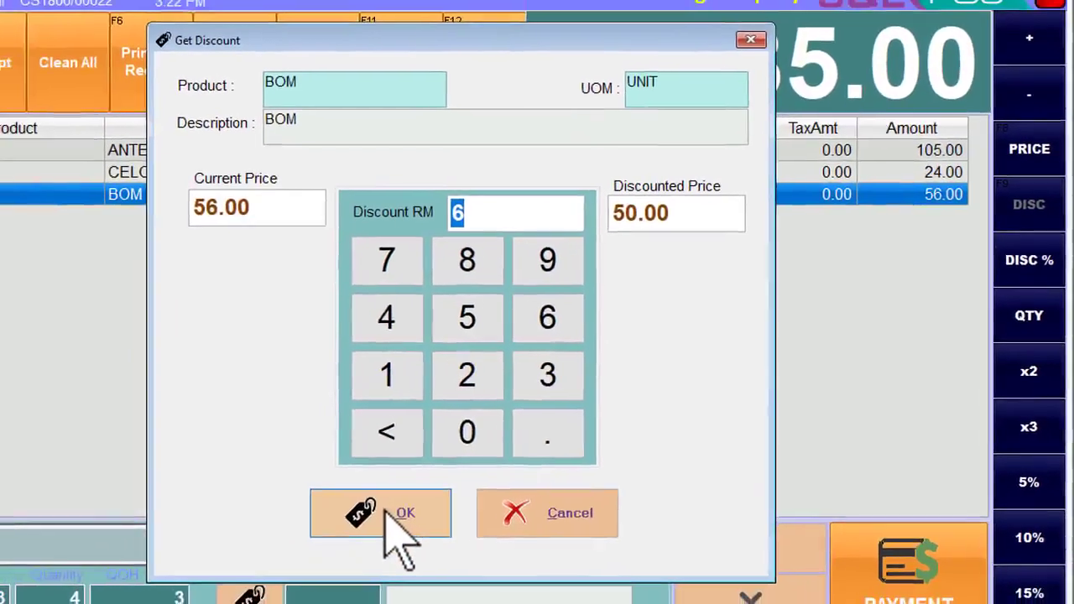
click(332, 525)
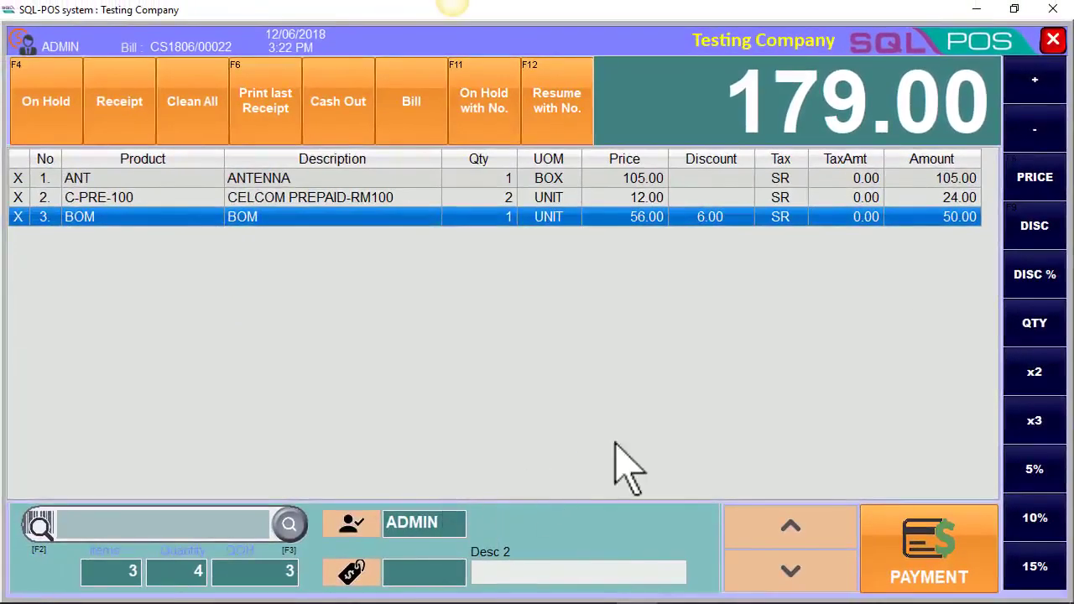
click(915, 550)
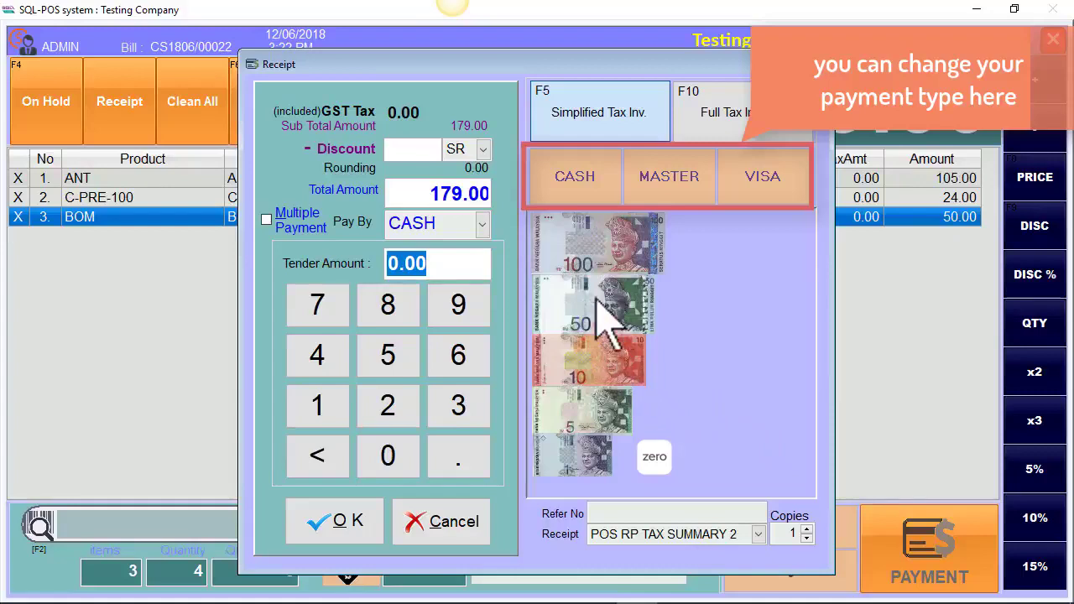
Tender RM100, RM50 and two RM10 notes (180.00 cash) and confirm, giving 1.00 change
click(588, 251)
click(576, 323)
click(554, 367)
click(555, 369)
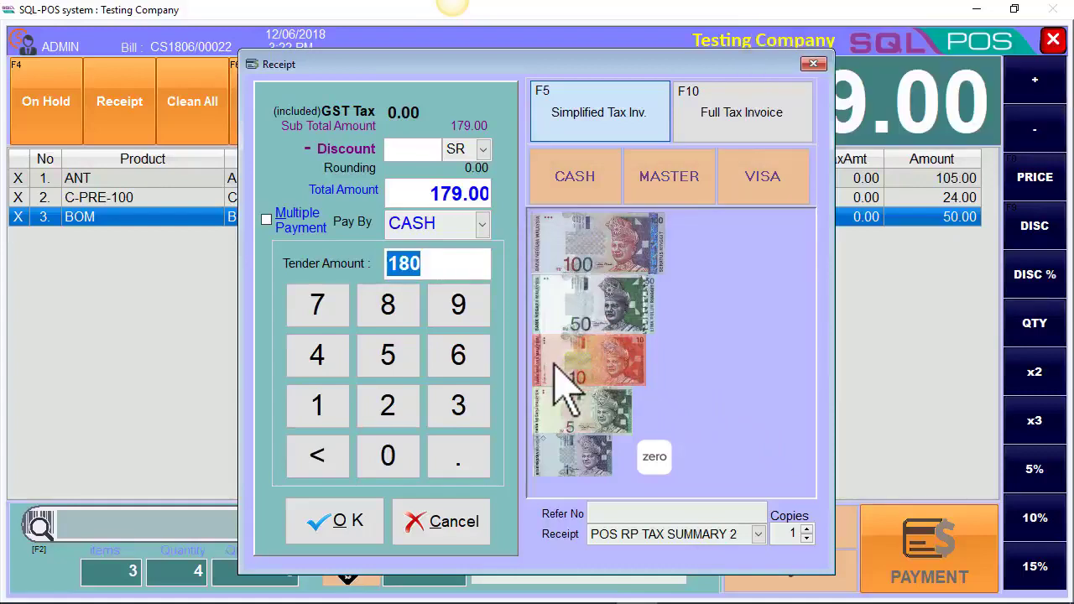
click(348, 536)
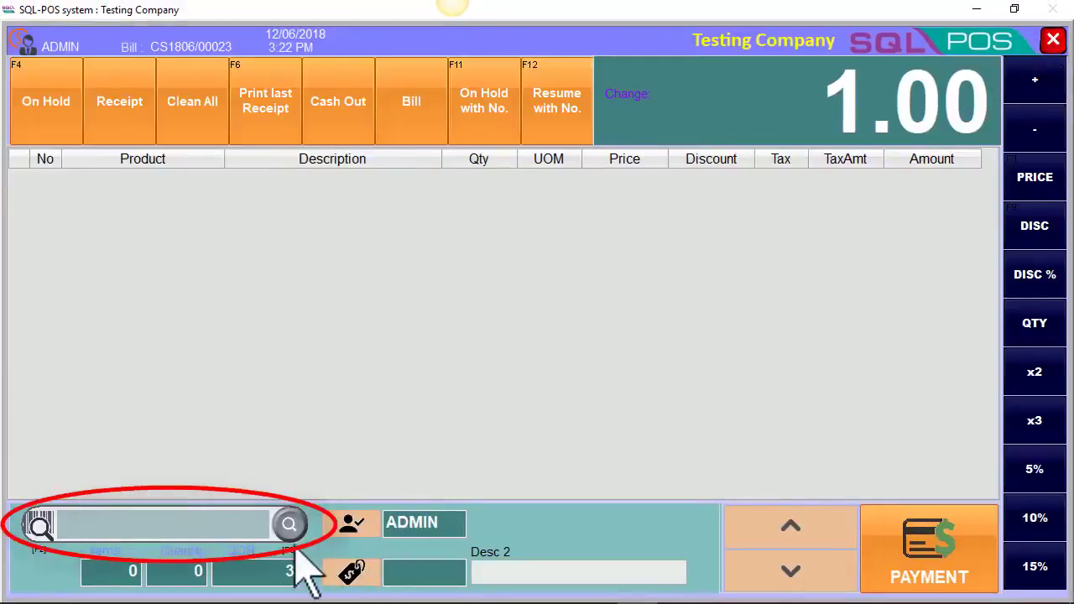
Add DIGI PREPAID-RM100 and ERICSSON A1018s to a new bill and bring up payment for 600.00
click(288, 526)
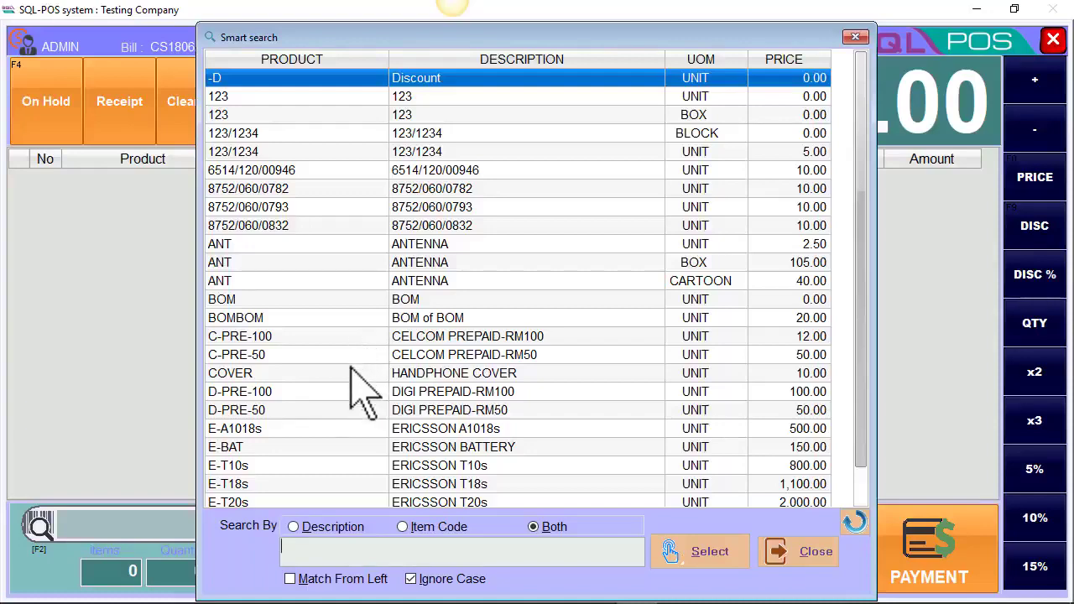
double_click(345, 392)
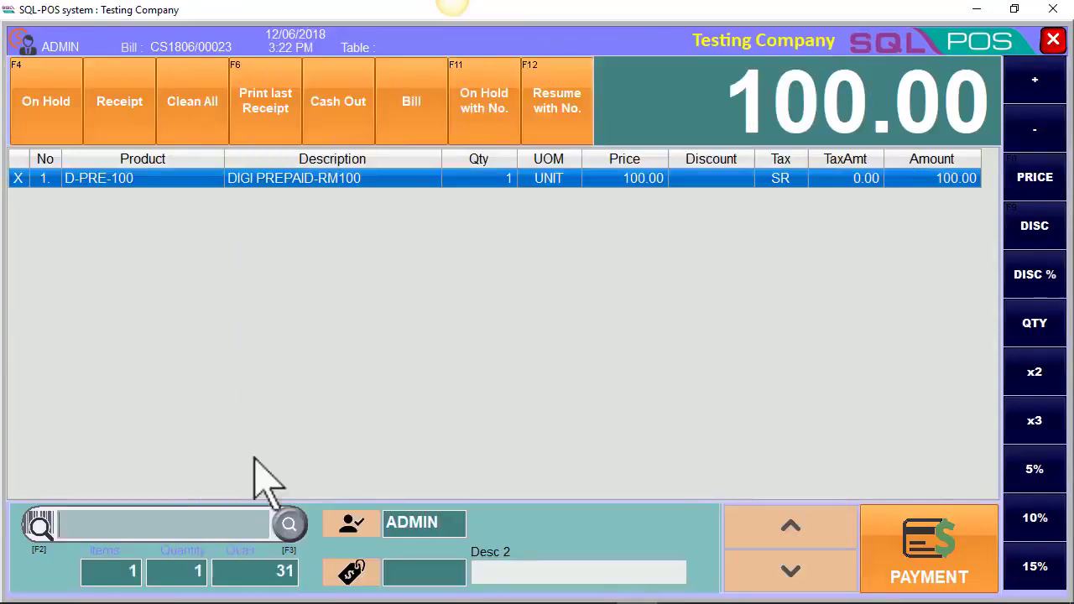
click(290, 533)
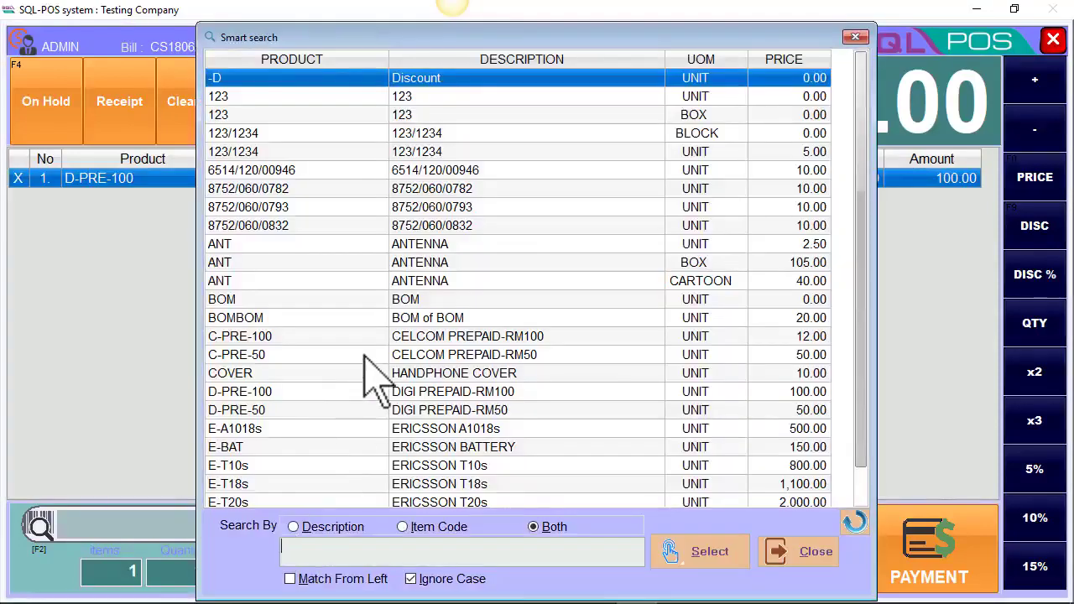
click(371, 429)
double_click(371, 428)
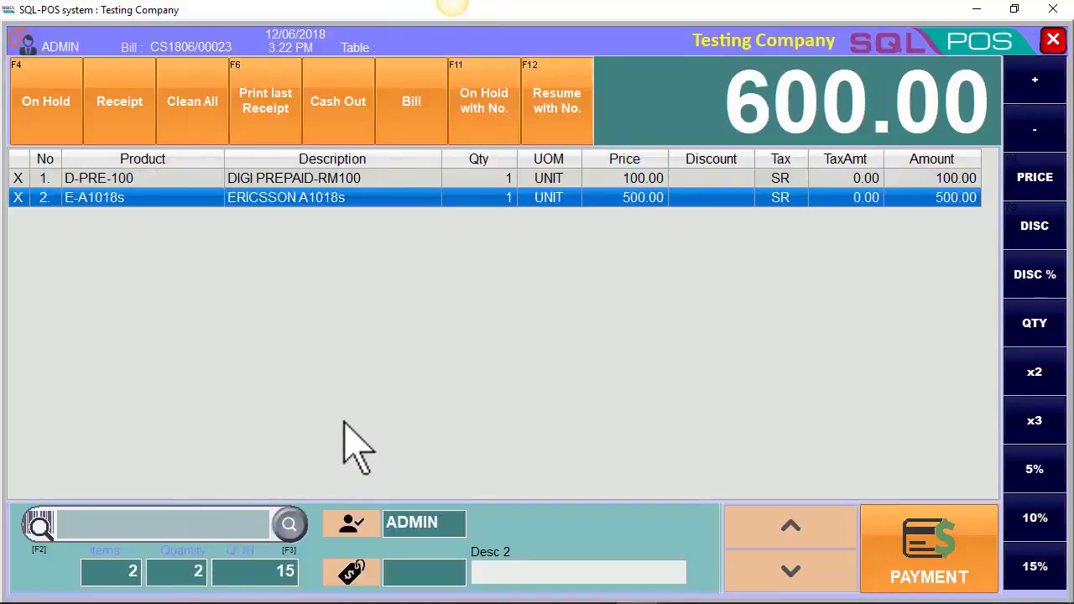
click(929, 575)
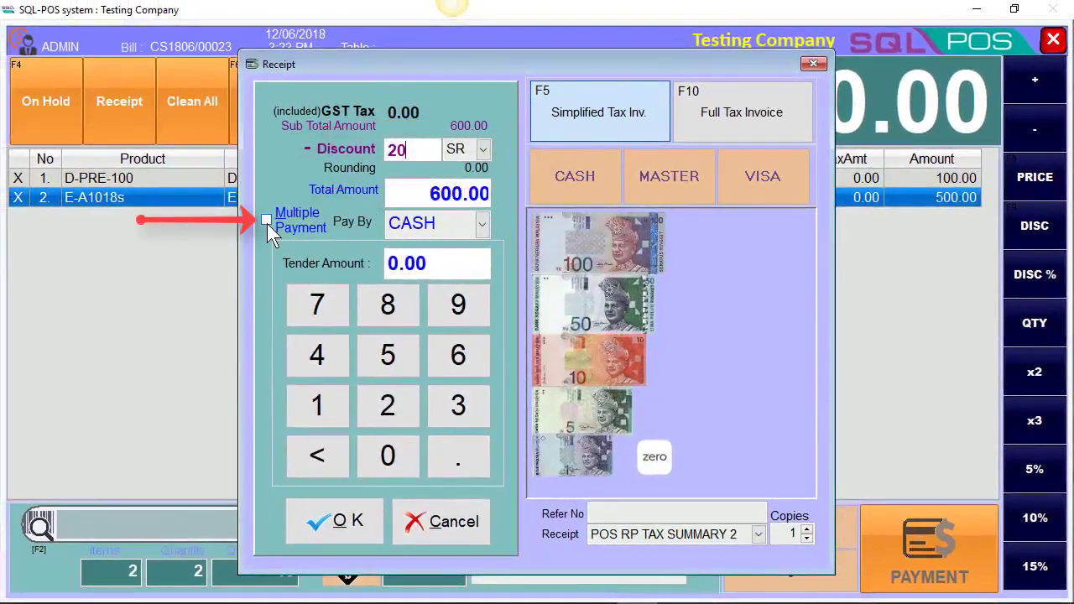
Split the payment into 80.00 CASH and 500.00 MASTER, then confirm and complete the sale
click(267, 223)
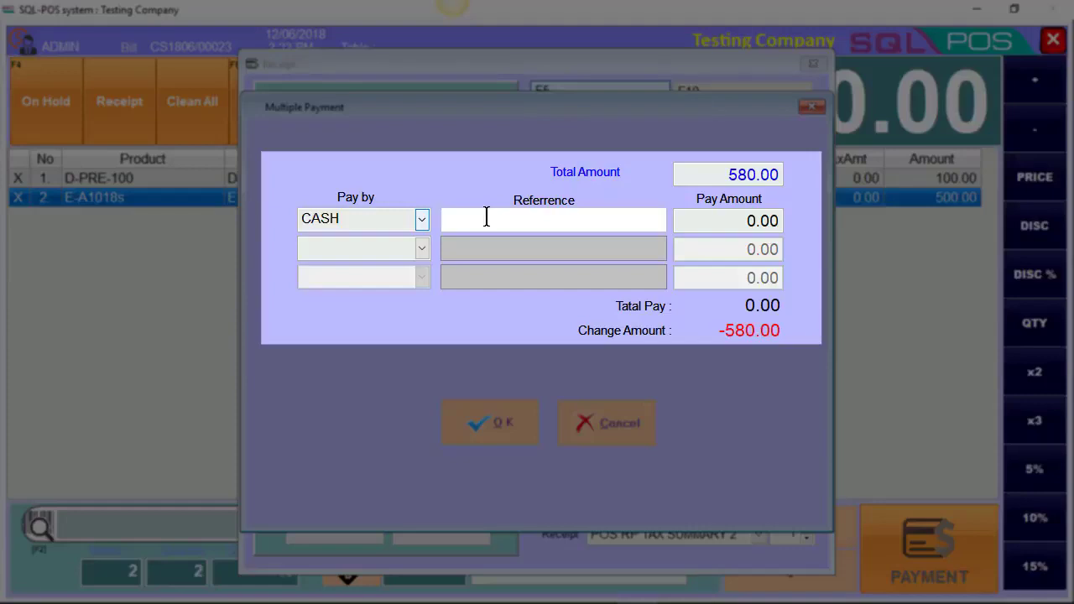
click(709, 217)
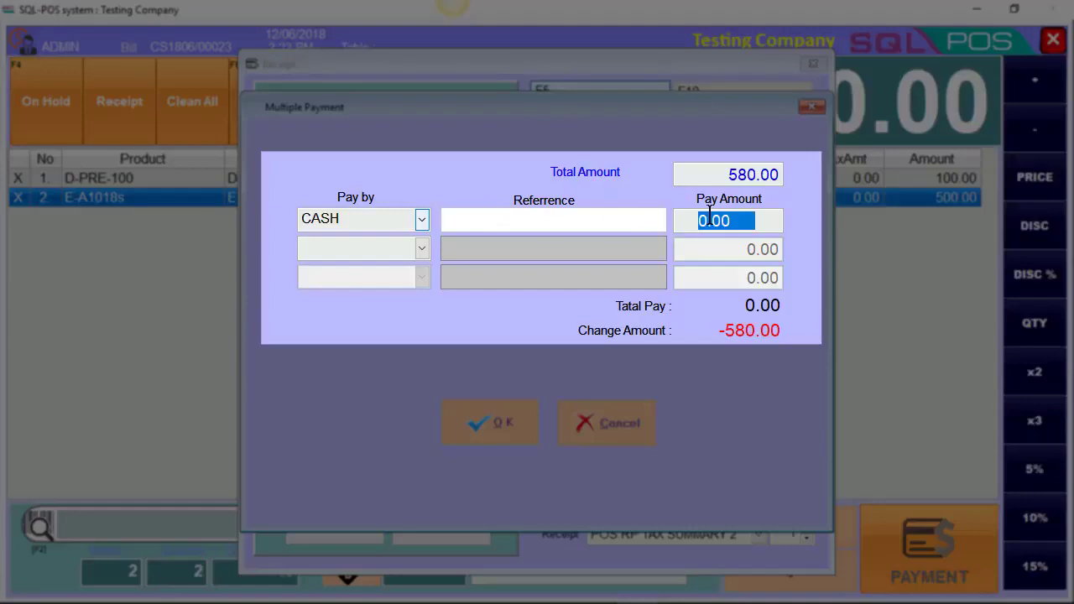
text(80)
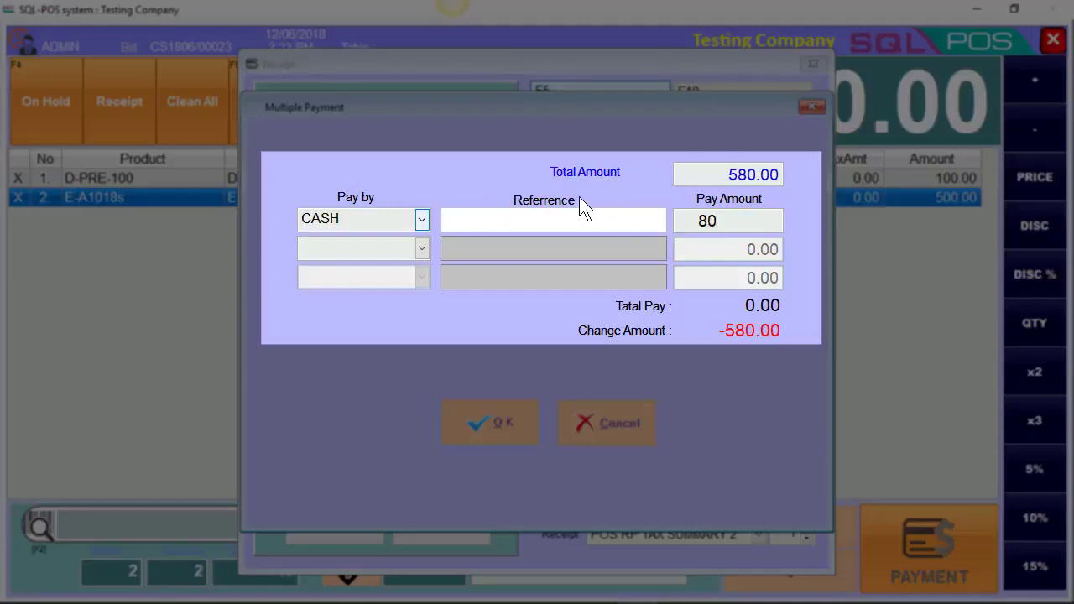
click(421, 250)
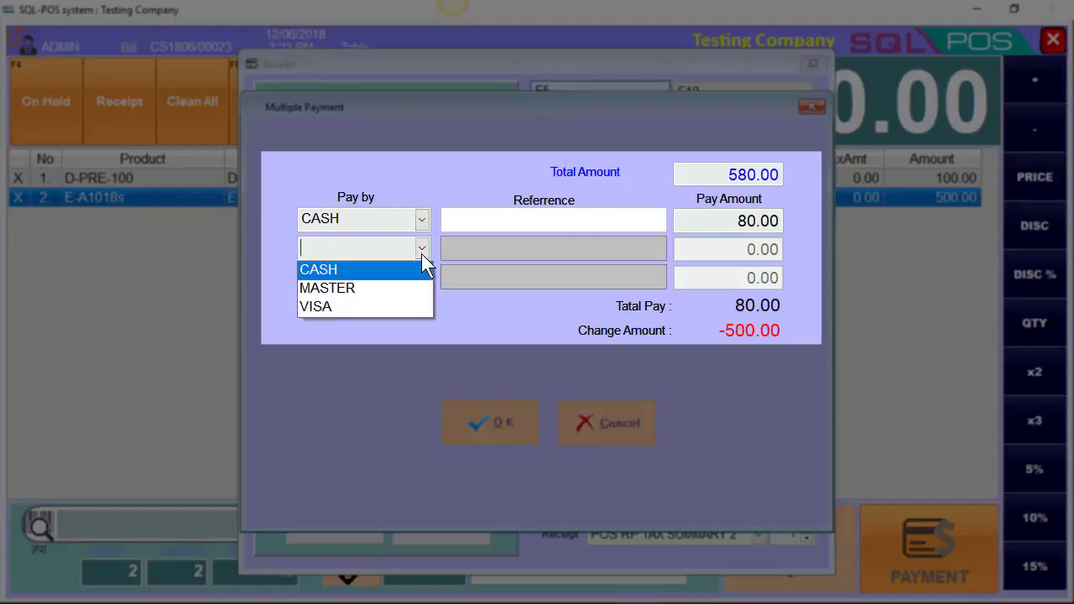
click(396, 288)
click(701, 243)
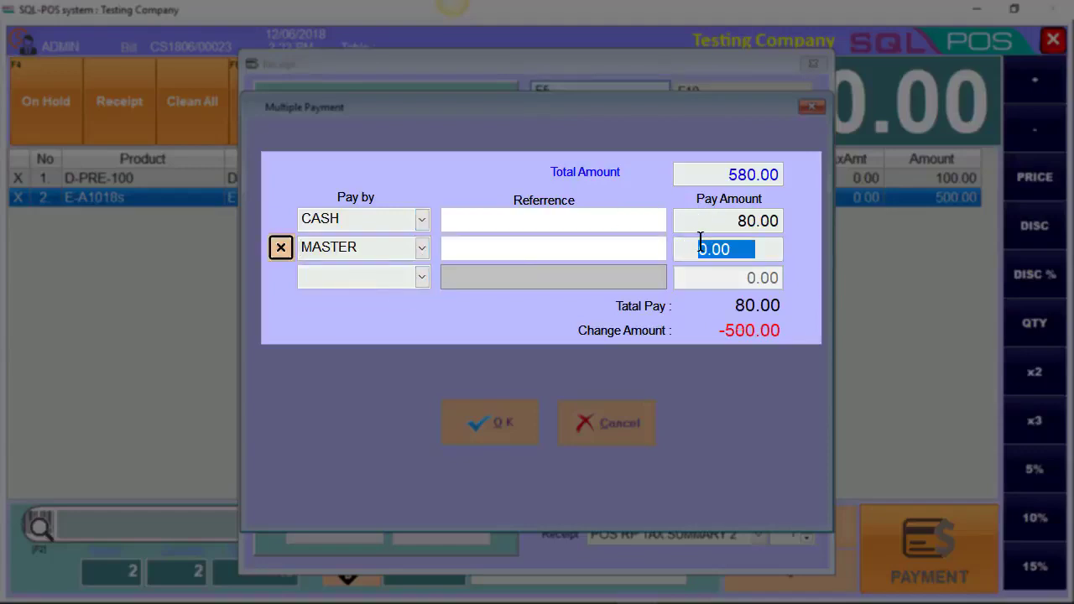
text(5)
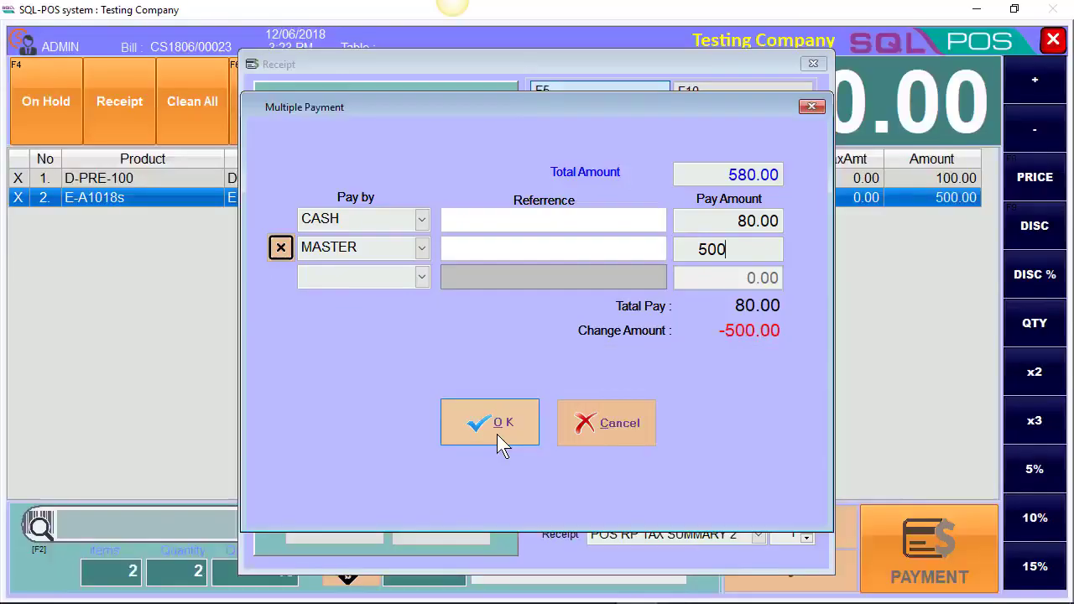
click(497, 434)
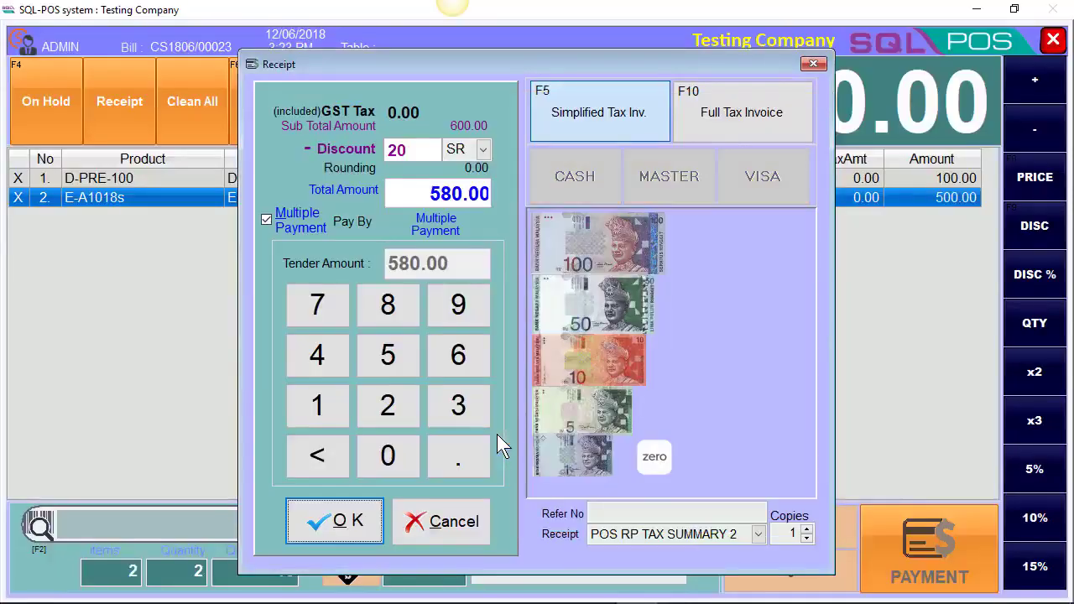
click(349, 538)
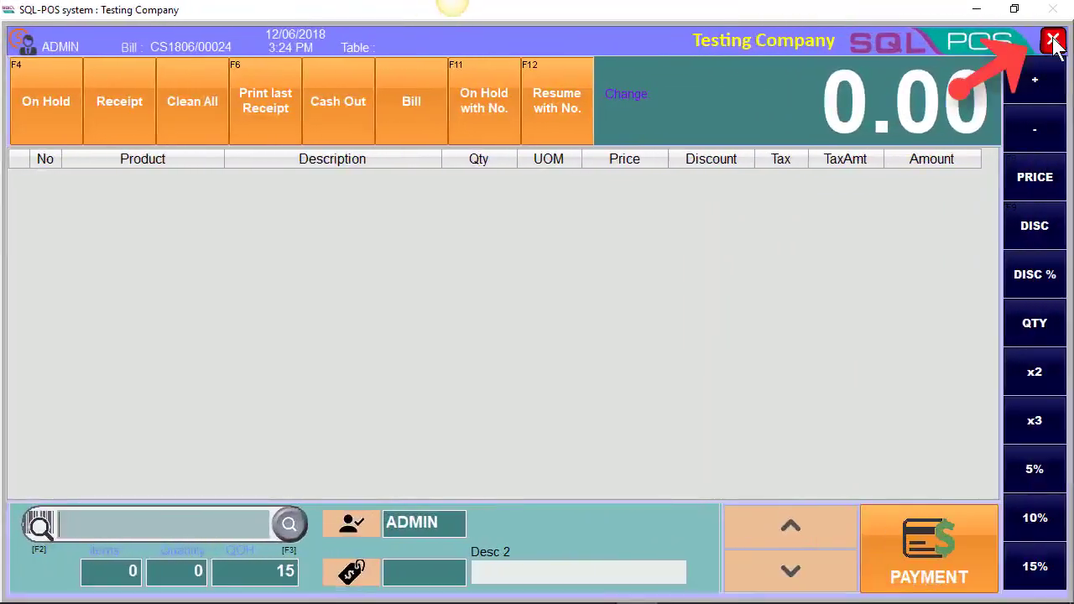
Close counter CT001 with 759.00 in sales, confirm, and exit the closing summary
click(1053, 42)
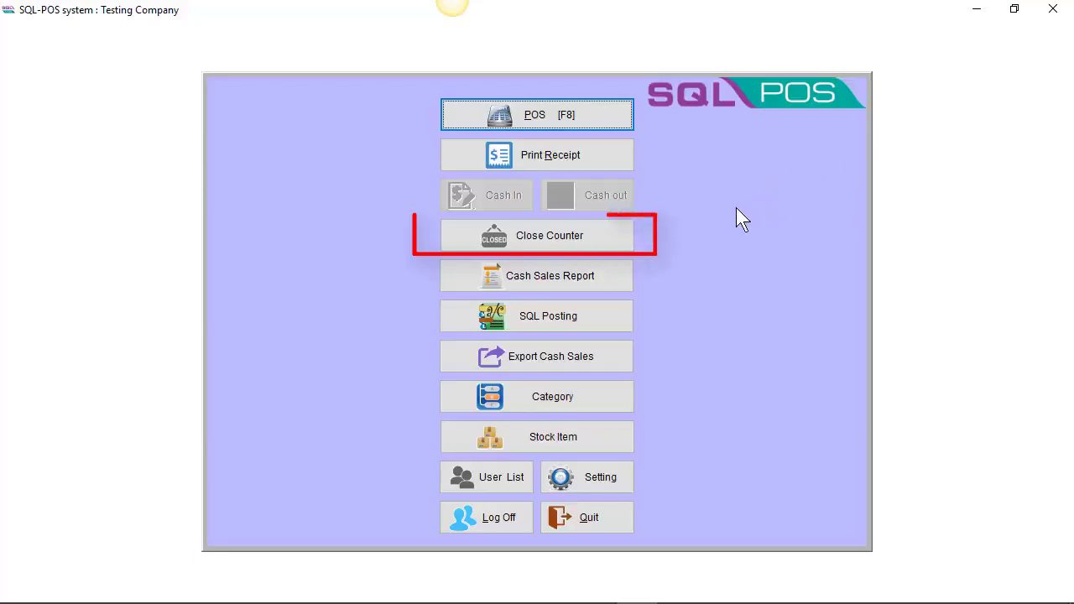
click(533, 244)
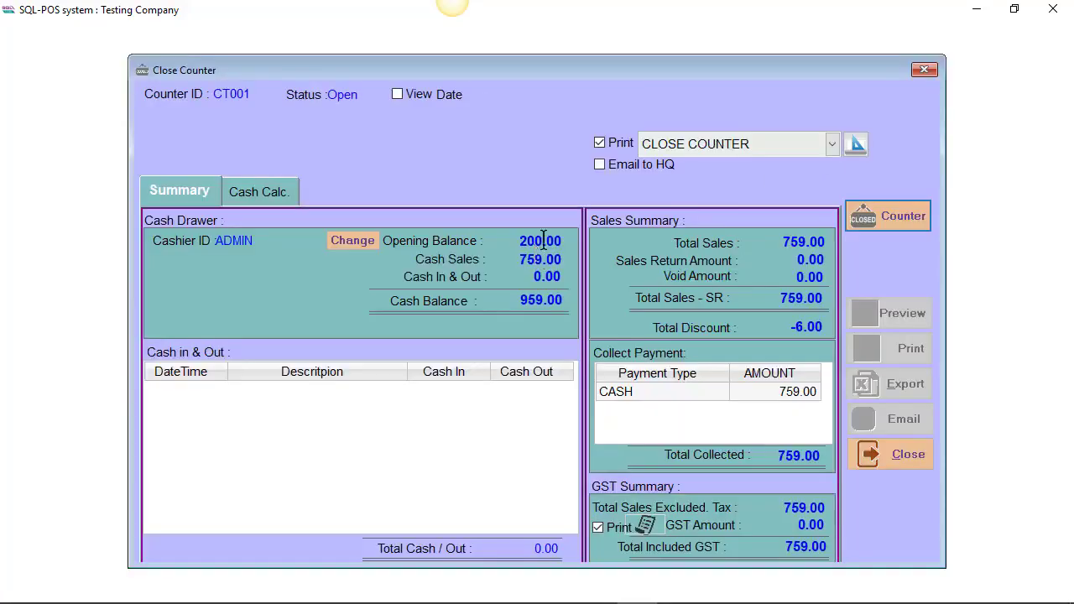
click(880, 211)
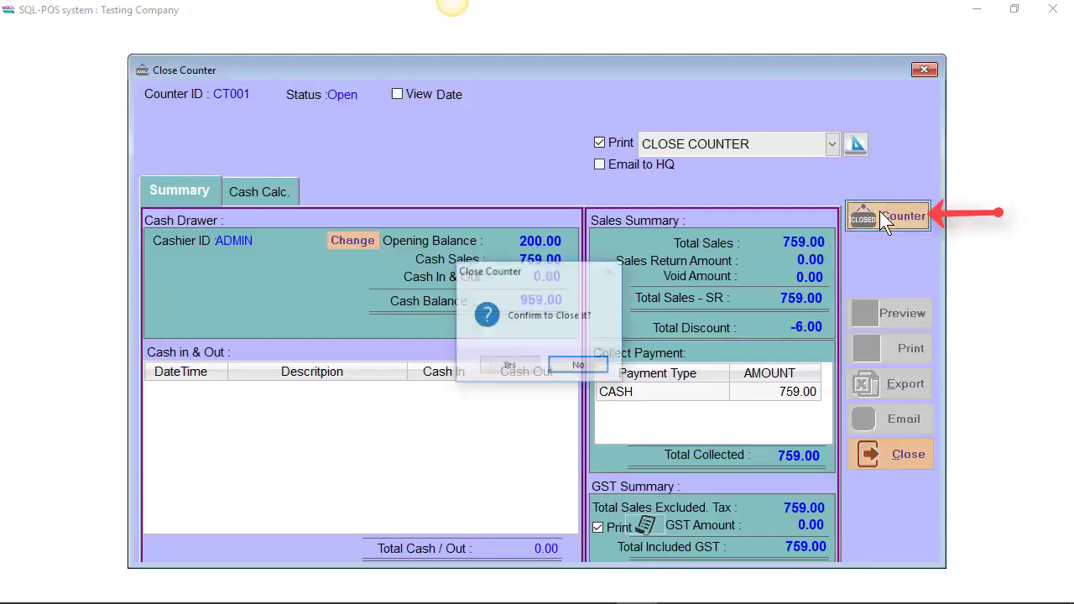
click(509, 364)
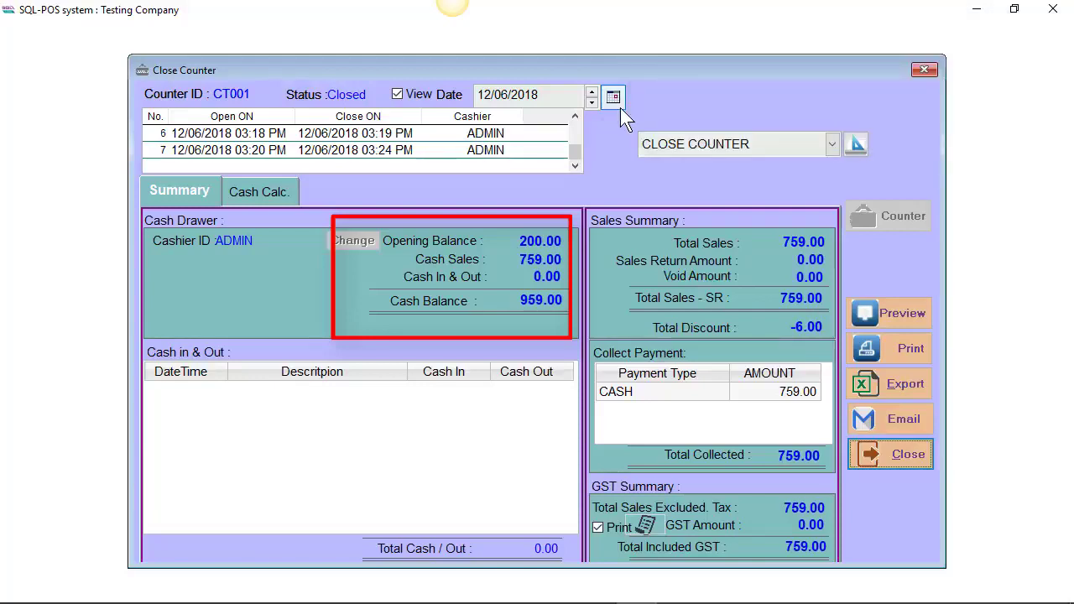
click(895, 467)
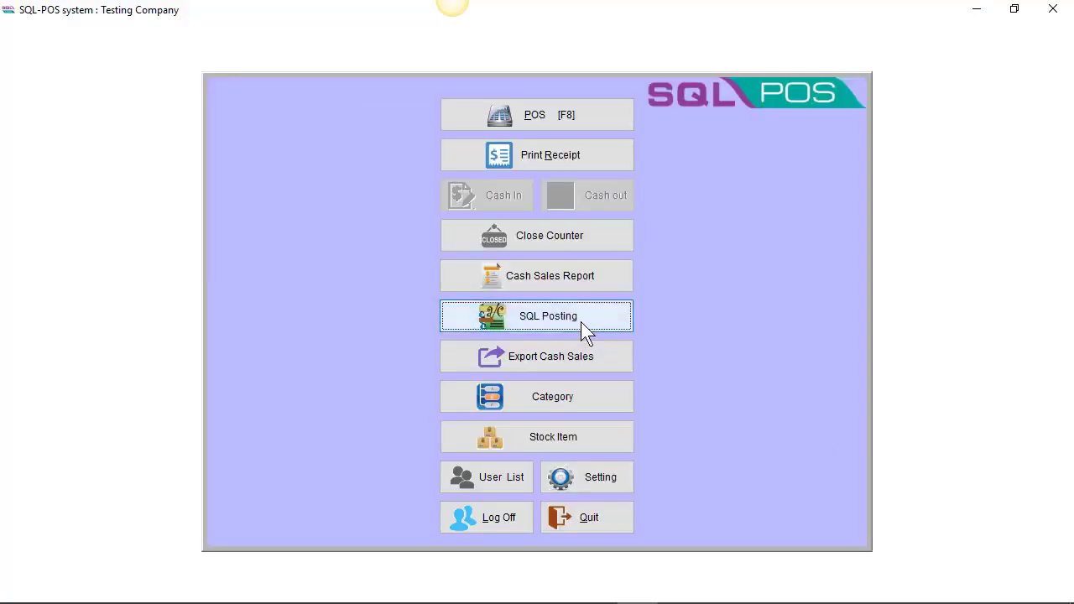
Post the 12/06/2018 sales of 759.00 as C1-2018-06-12 and switch to SQL Account
click(582, 322)
click(763, 315)
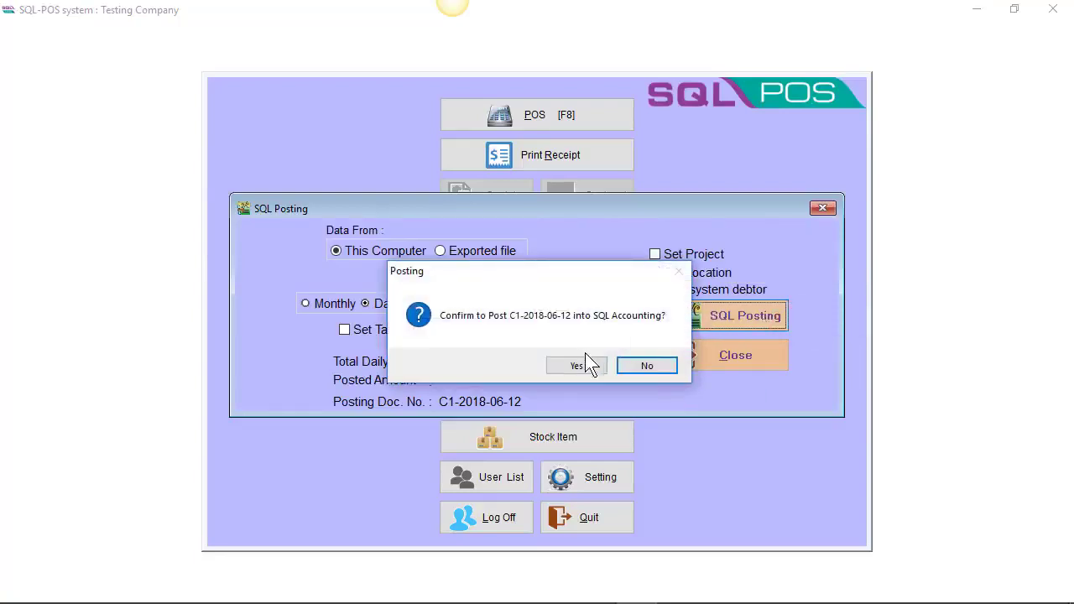
click(577, 366)
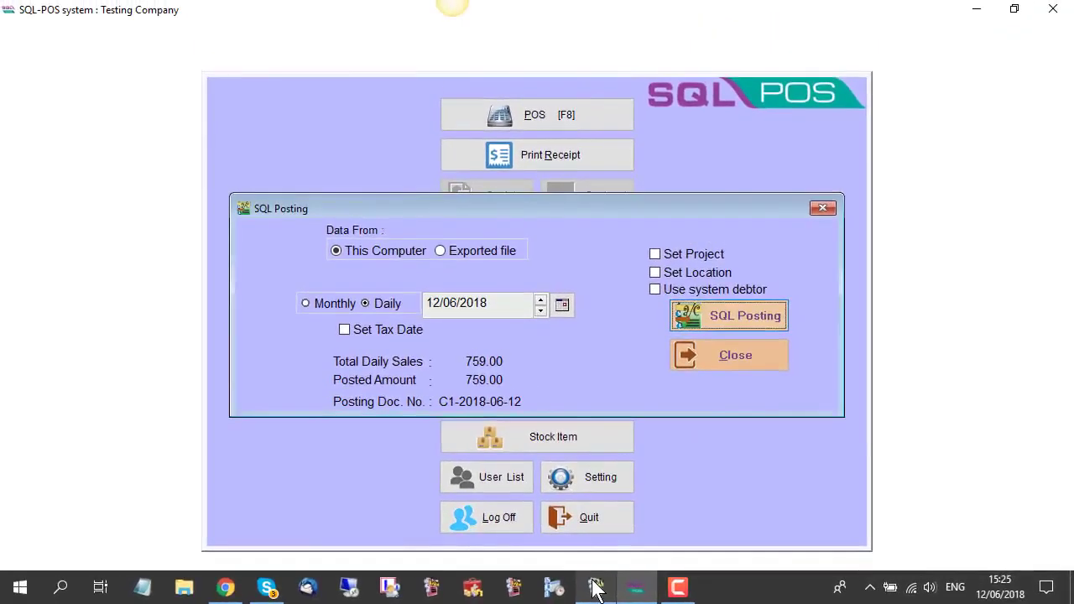
click(596, 588)
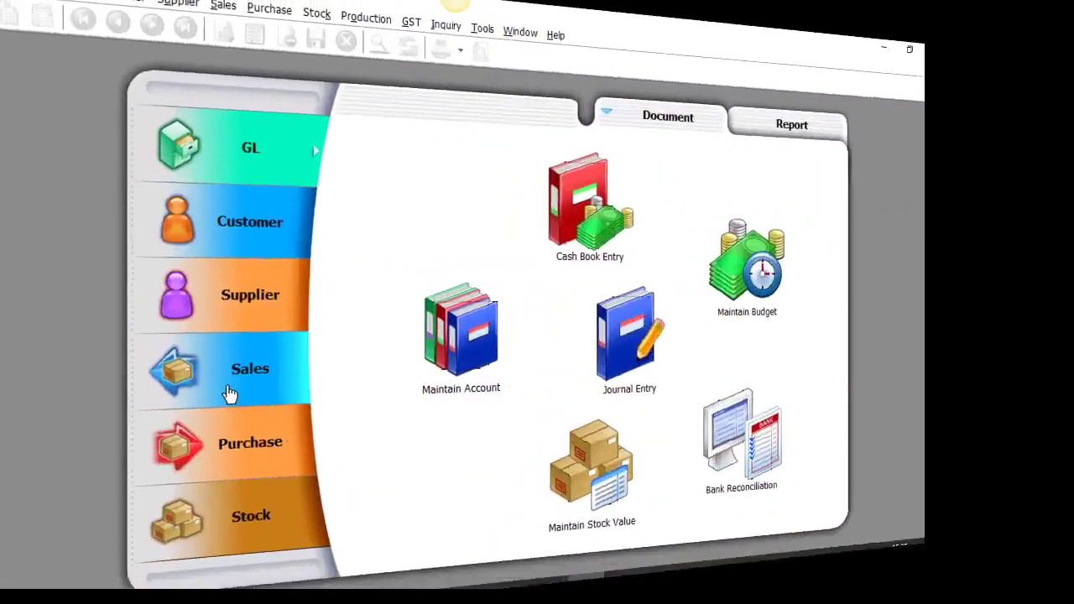
Open cash sale C1-2018-06-12 under Sales > Cash Sales to view its six lines totalling 759.00
click(232, 391)
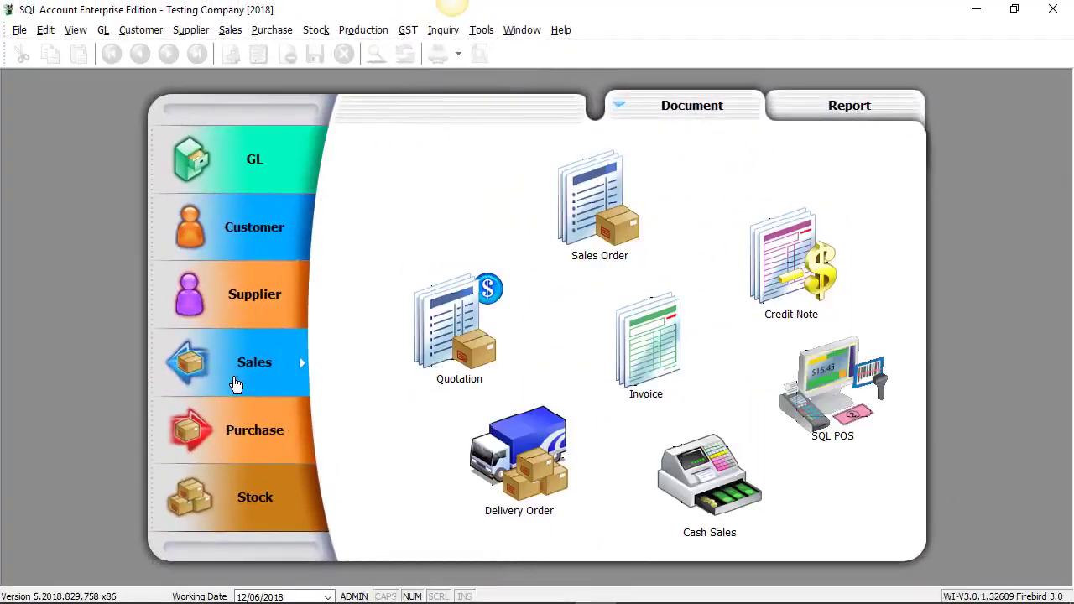
click(704, 491)
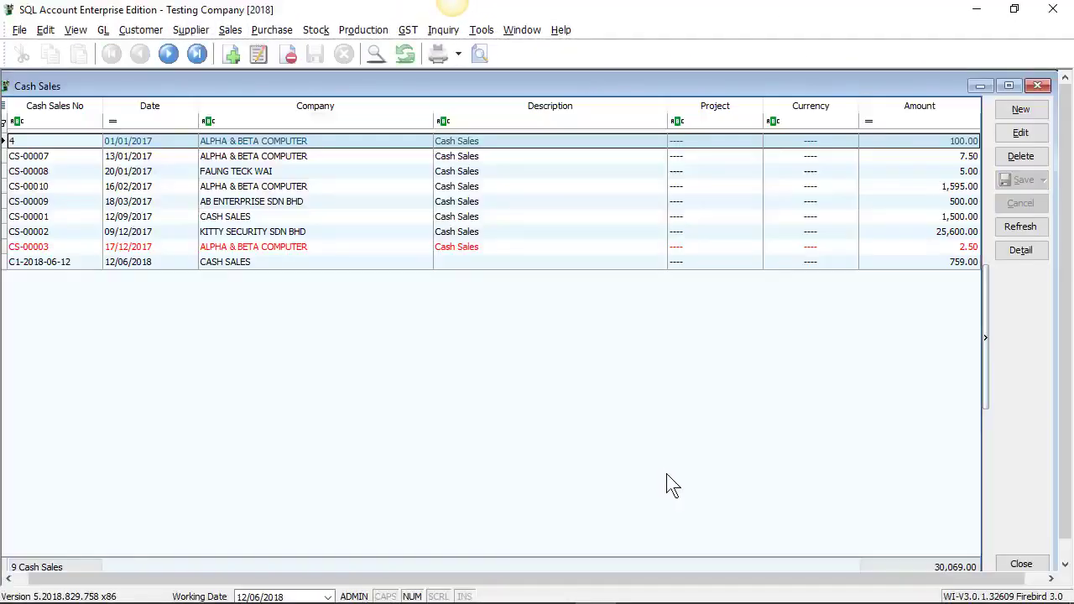
click(250, 263)
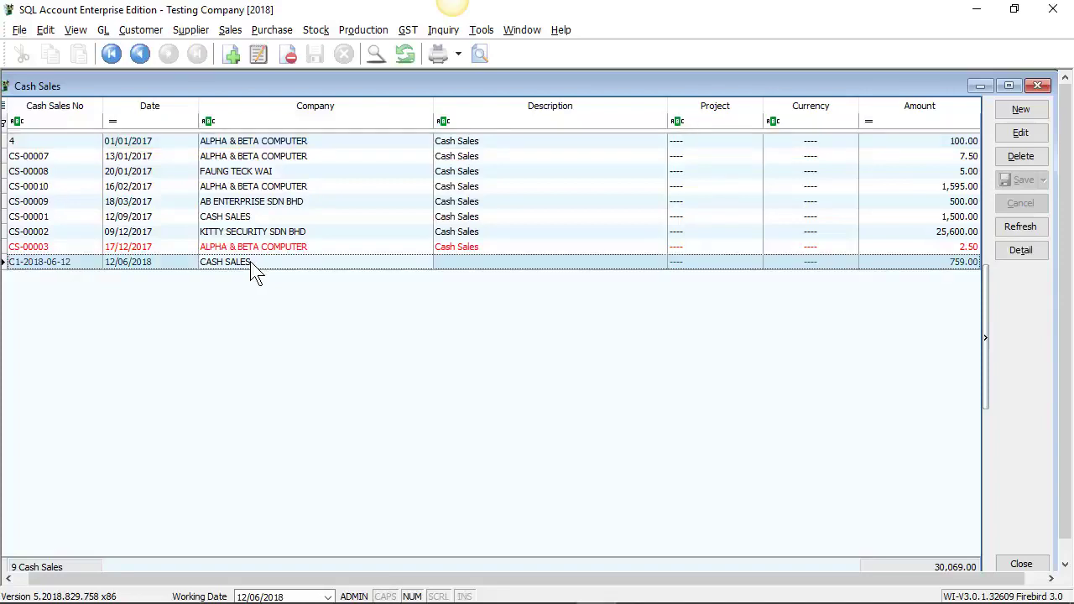
double_click(250, 261)
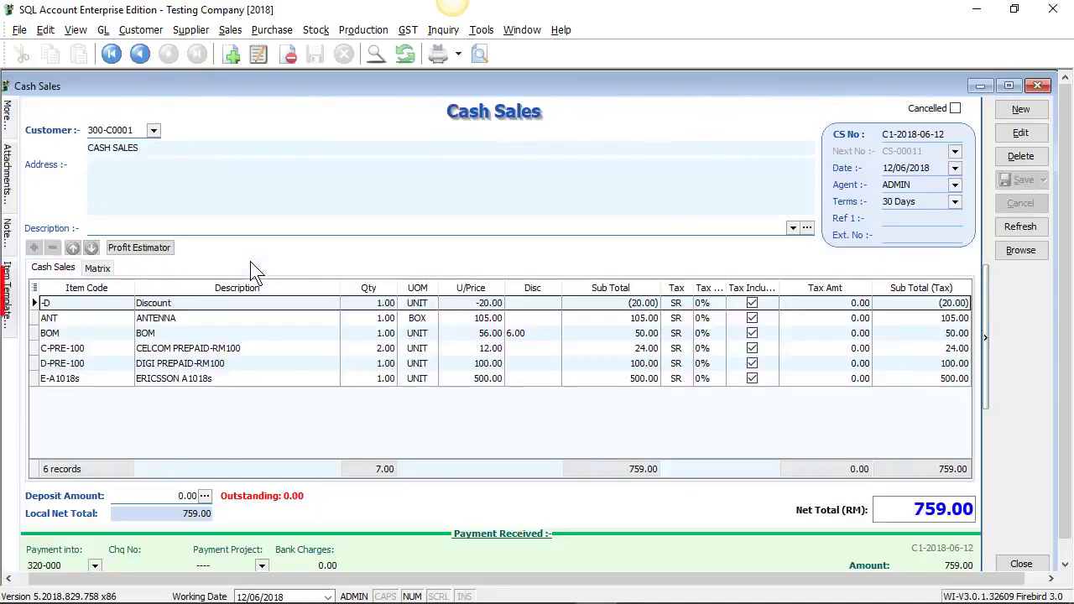